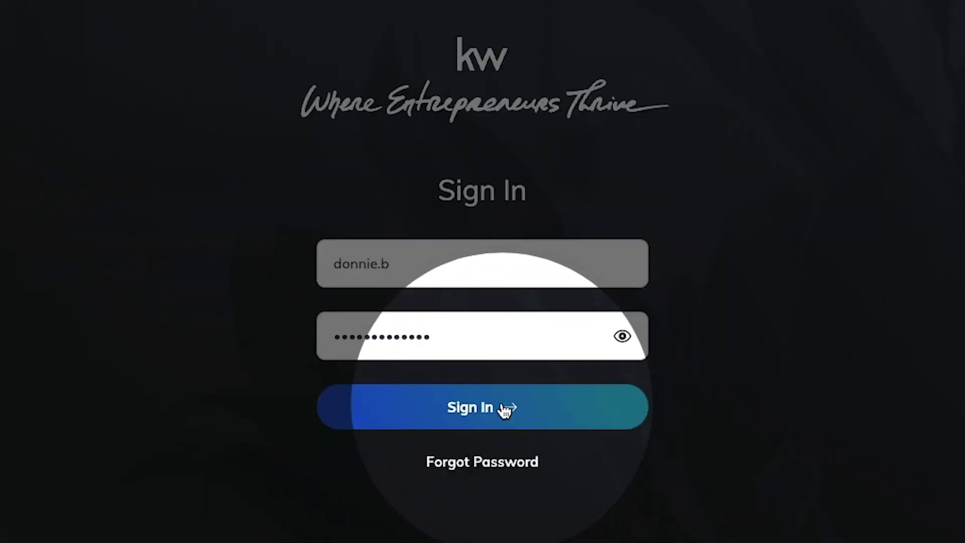
Sign in to KW Command with the entered username and password
click(506, 410)
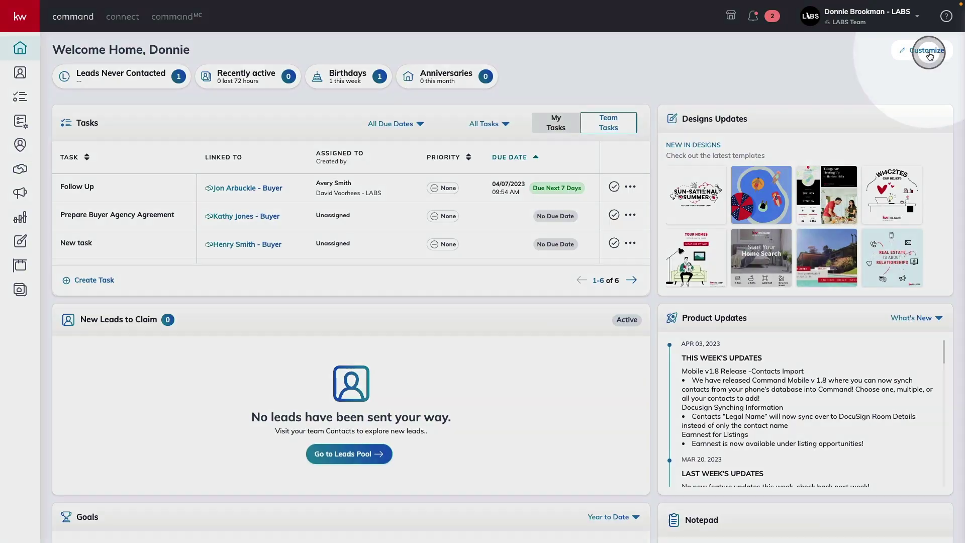
Drag the Goals widget below Database Health in Arrange Widgets and apply the layout
click(927, 51)
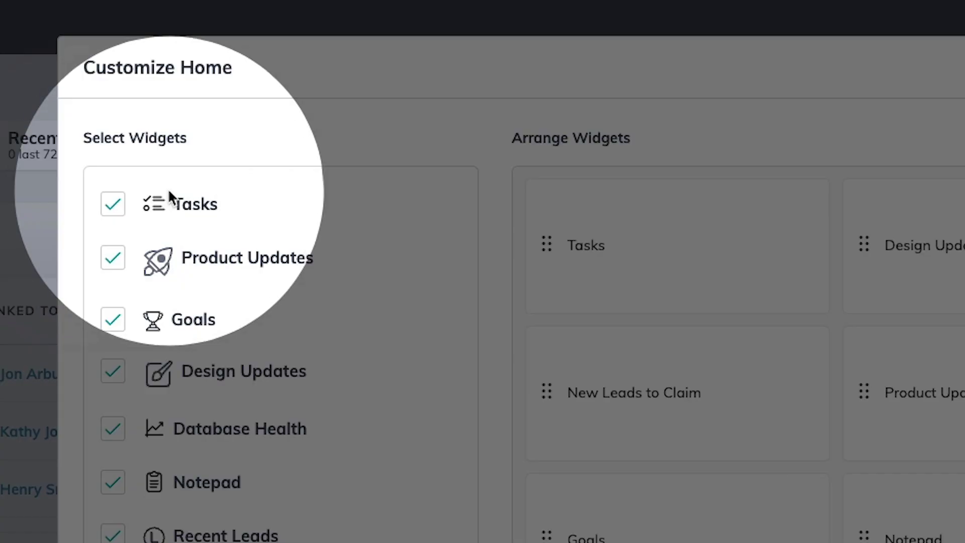
scroll(147, 399, down, 4)
scroll(147, 301, down, 2)
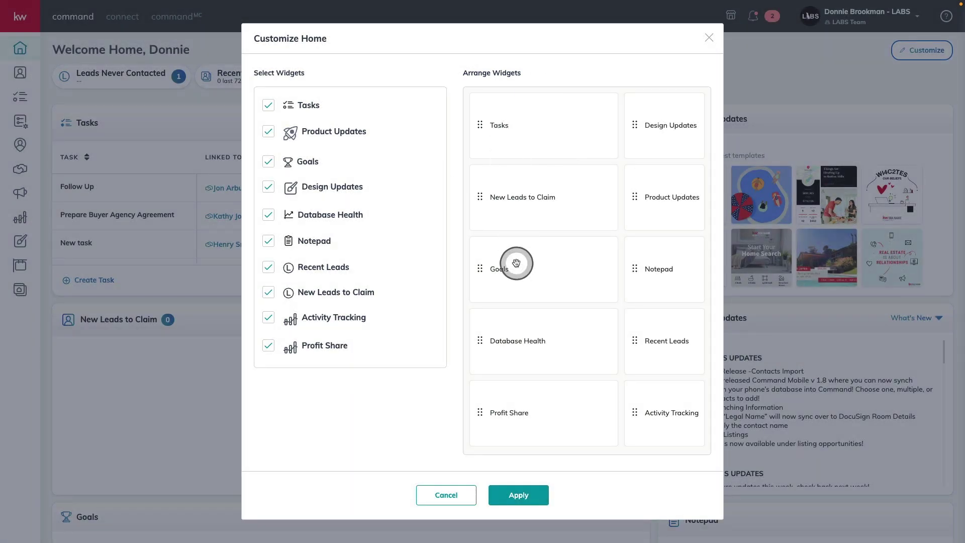
drag(526, 287, 528, 310)
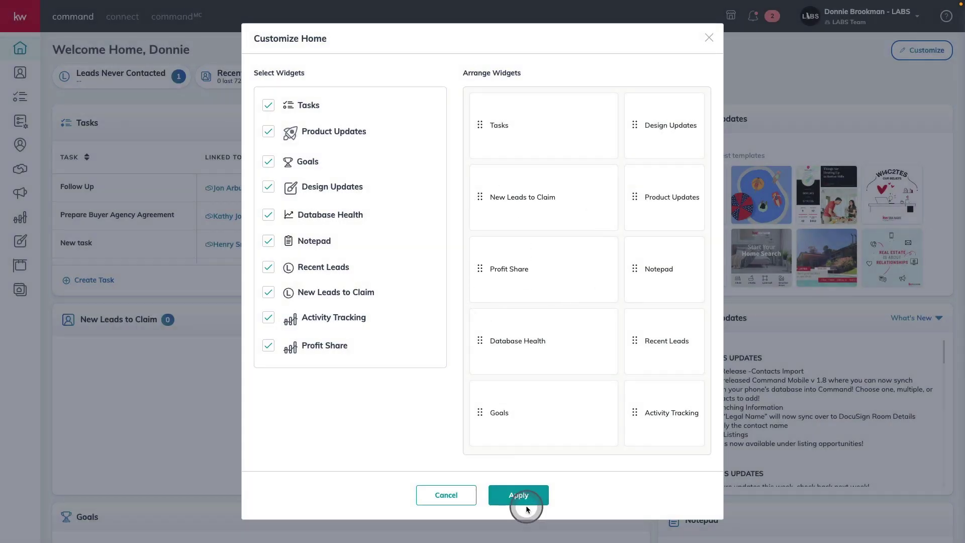
click(525, 498)
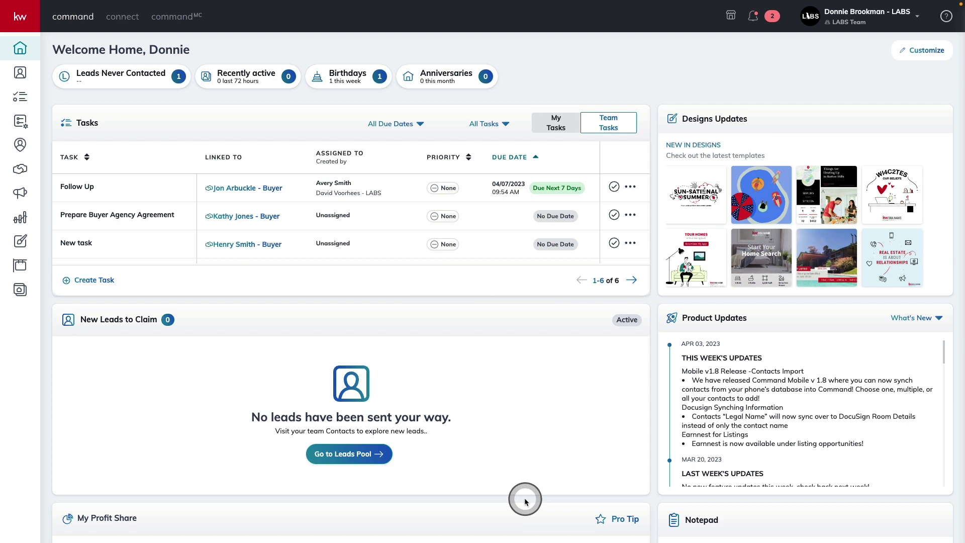
scroll(395, 290, down, 4)
scroll(395, 290, down, 4)
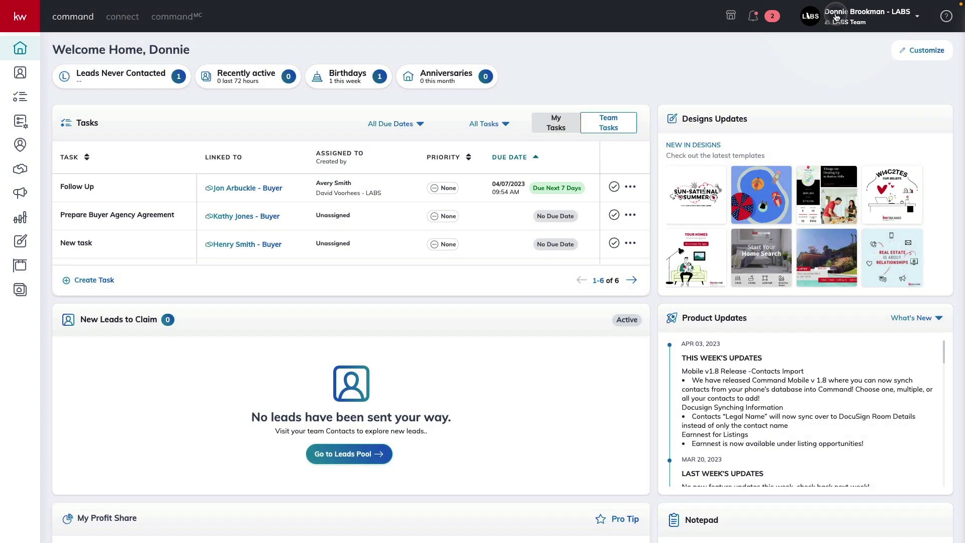
Open Settings > Command Settings > Contacts > Lead Management for the LABS Team
click(837, 17)
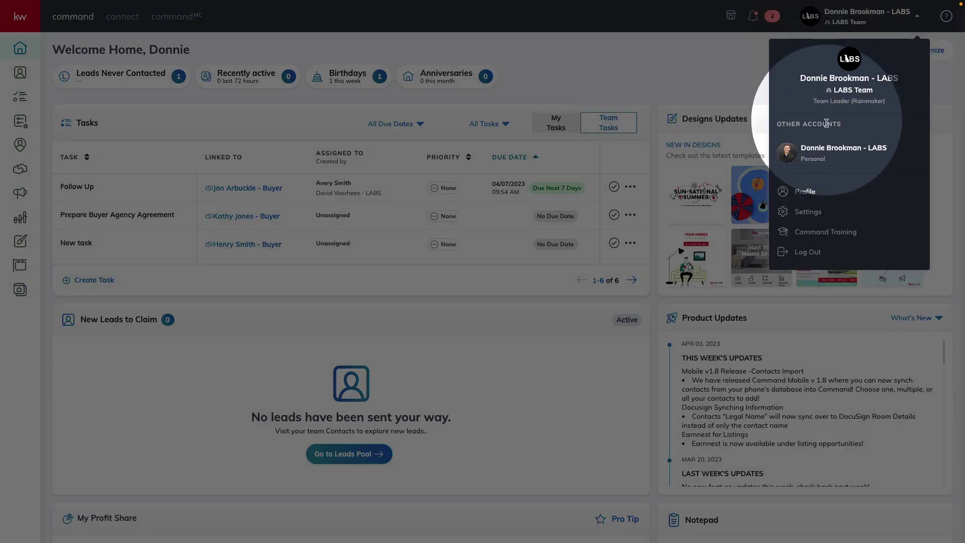
click(821, 210)
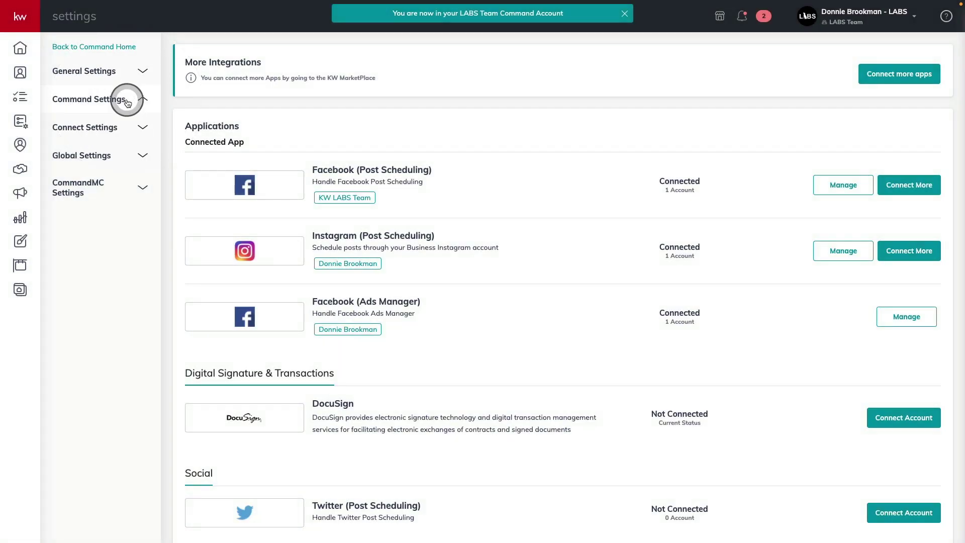
click(126, 101)
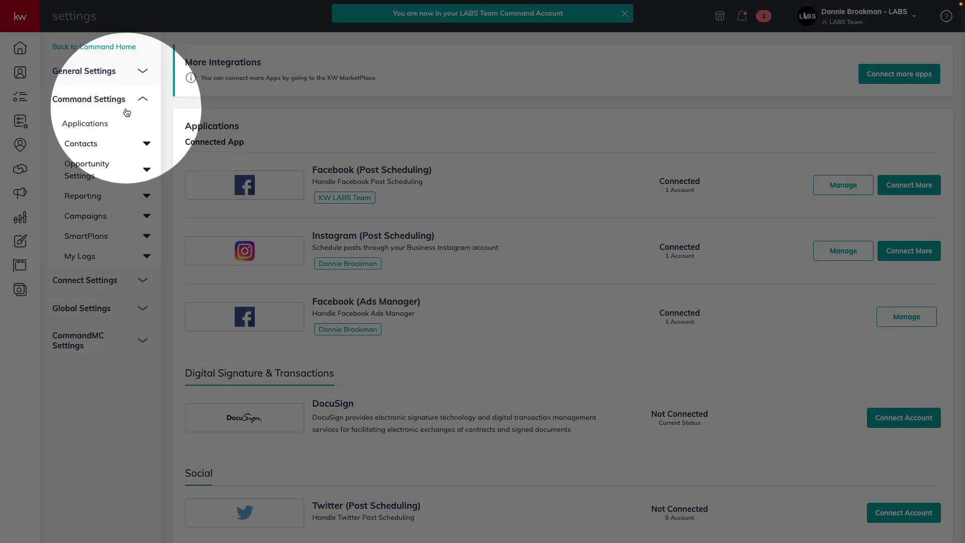
click(91, 144)
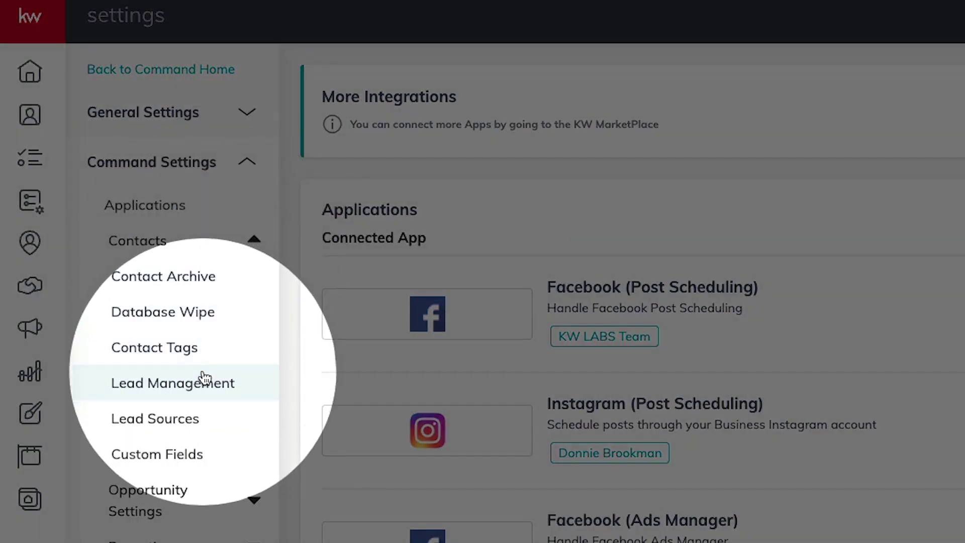
click(200, 377)
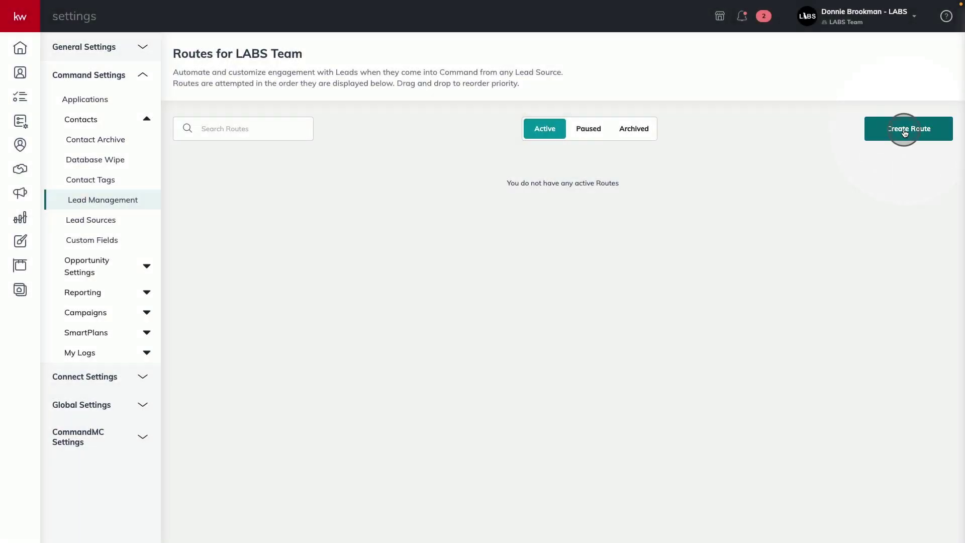
Create the Round Robin route 'Social Ad Weekday' running Monday through Friday only
click(905, 132)
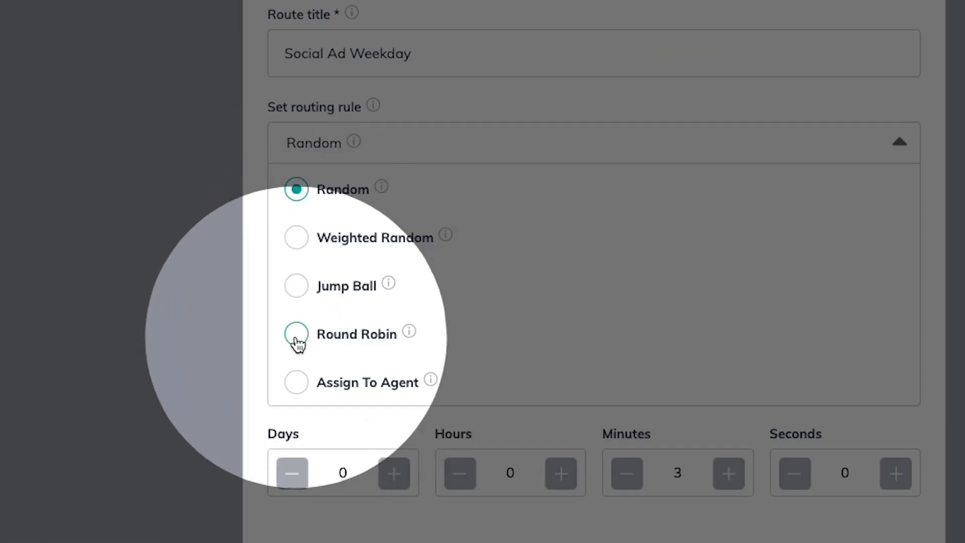
click(296, 334)
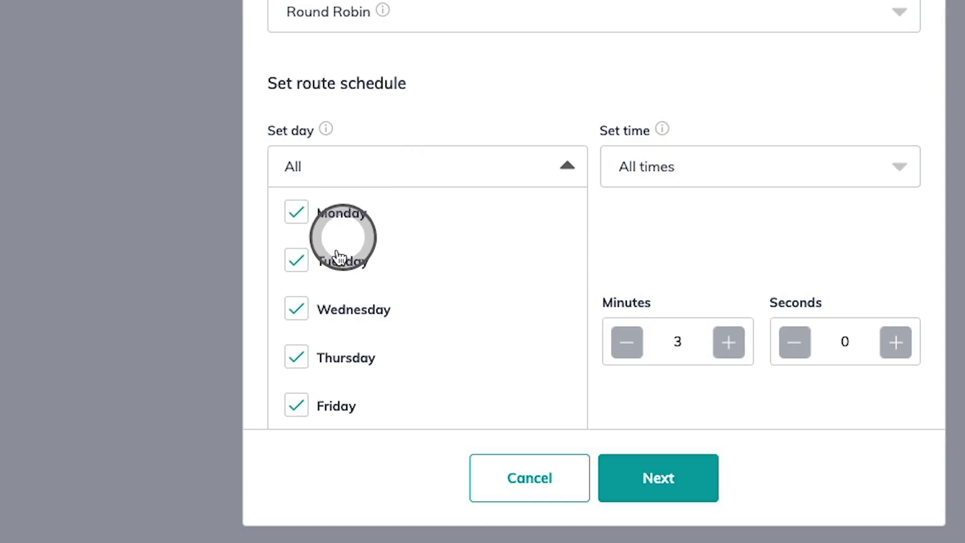
scroll(339, 261, down, 1)
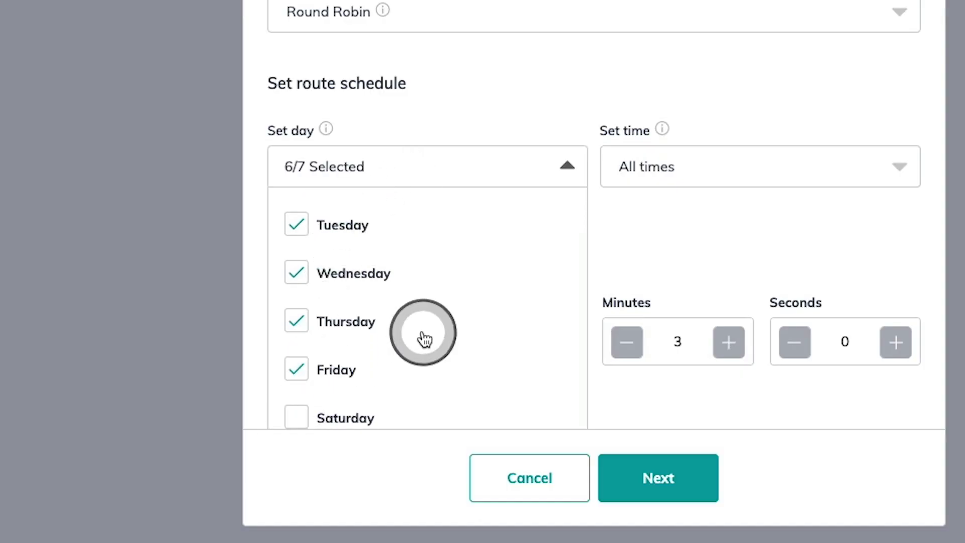
scroll(529, 301, down, 1)
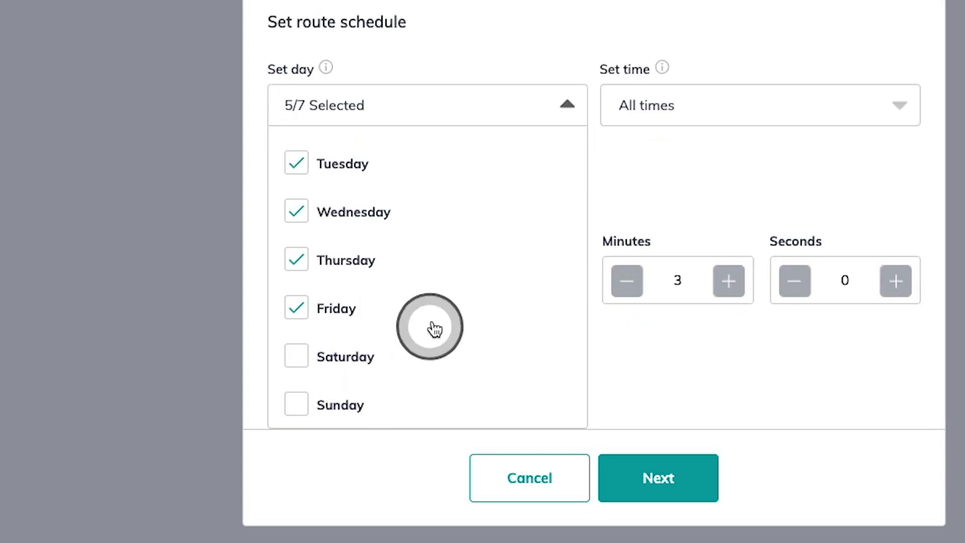
click(682, 189)
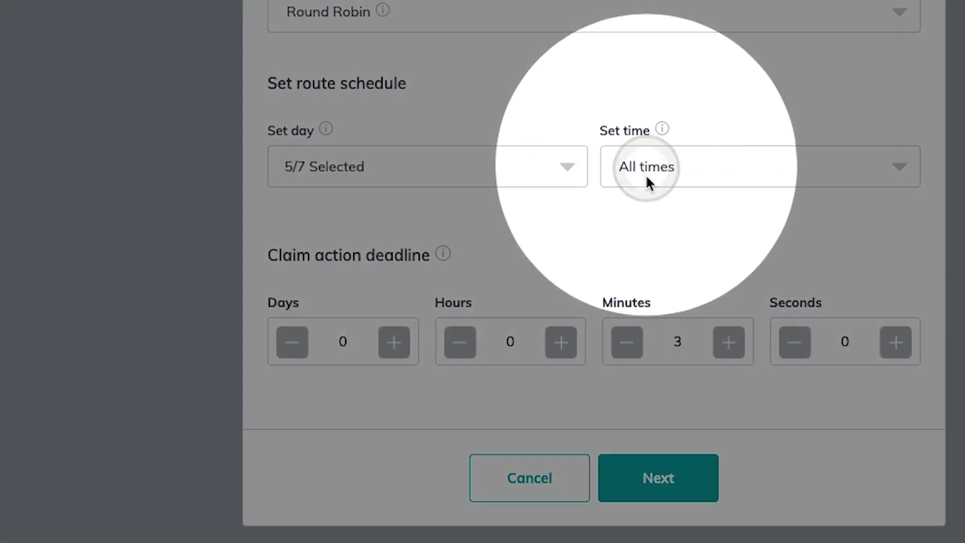
click(729, 342)
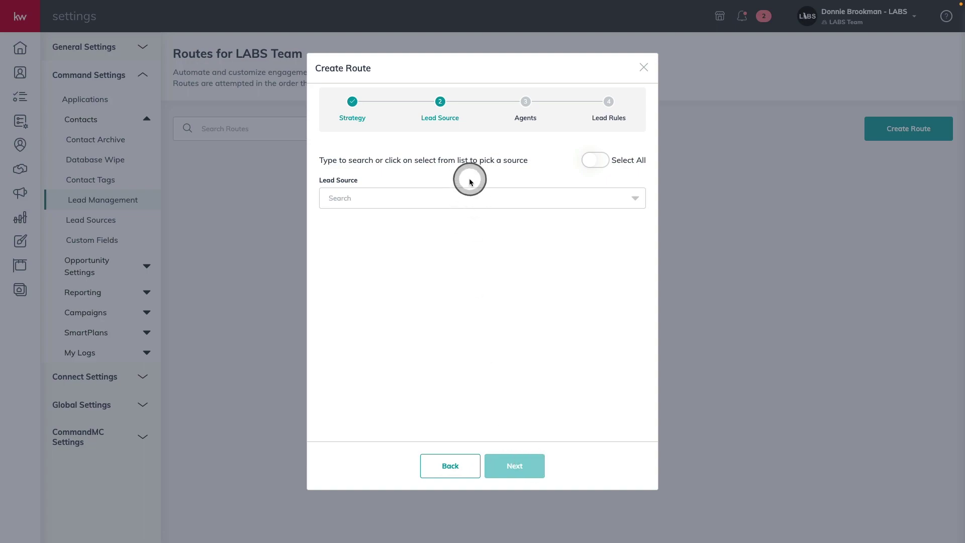
Choose Facebook Ad Lead as the route's lead source
click(465, 199)
text(Face)
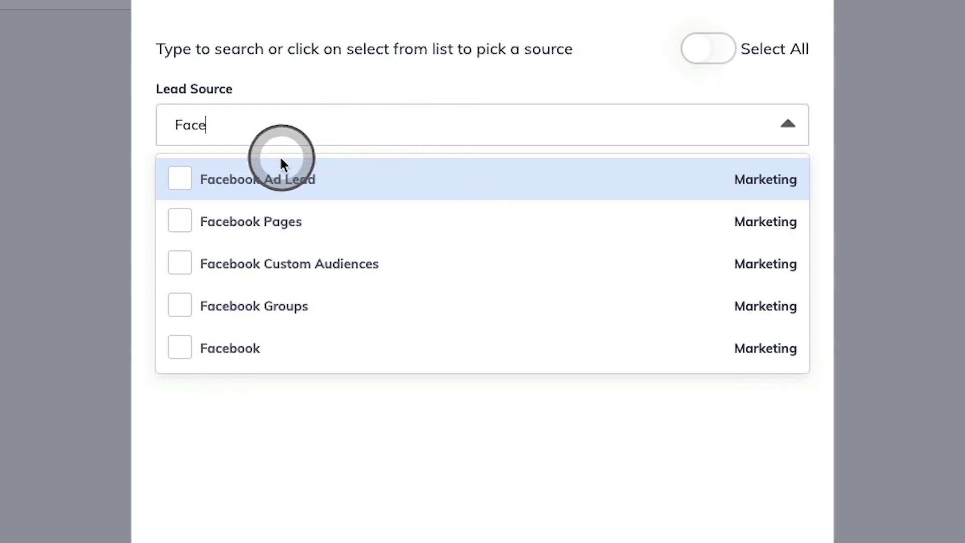
click(277, 175)
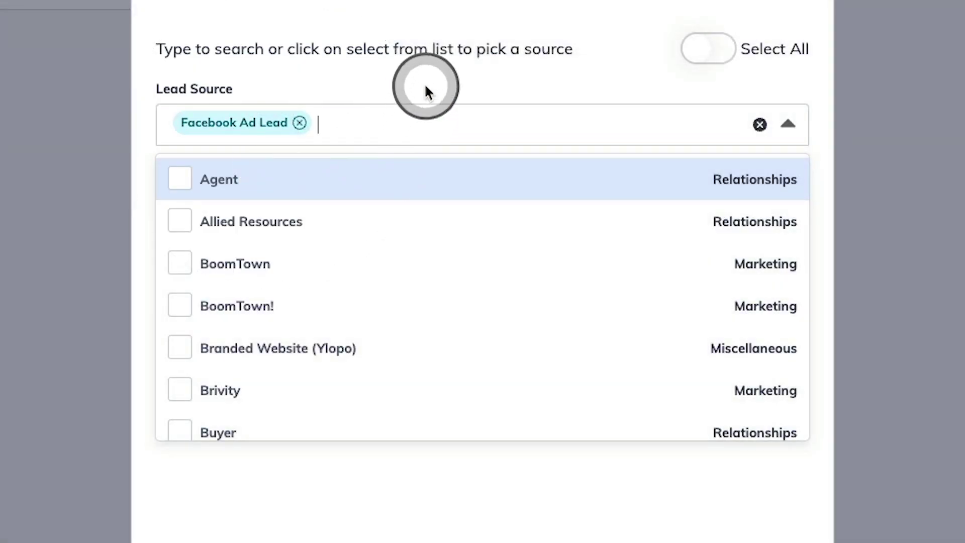
click(424, 84)
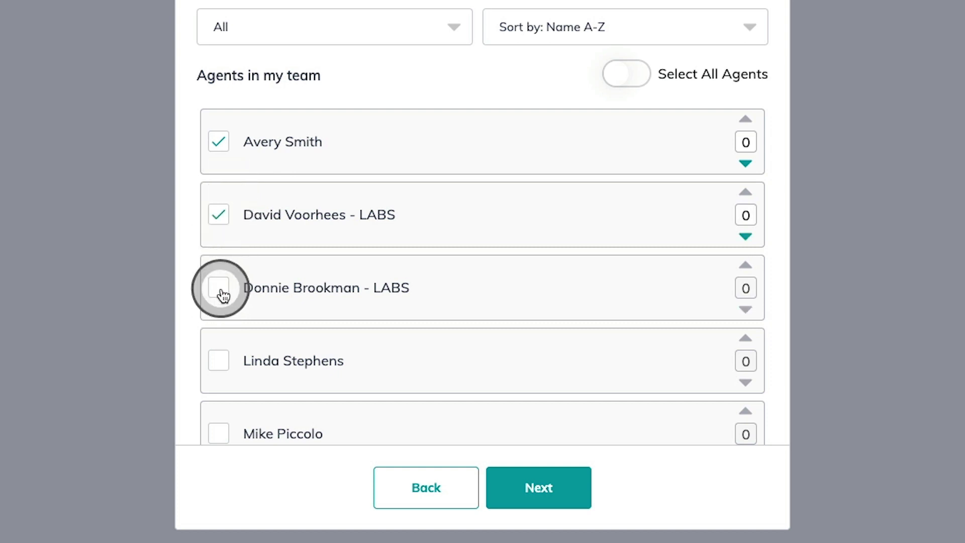
Check one more team agent to include in the route rotation
click(218, 288)
scroll(362, 309, down, 1)
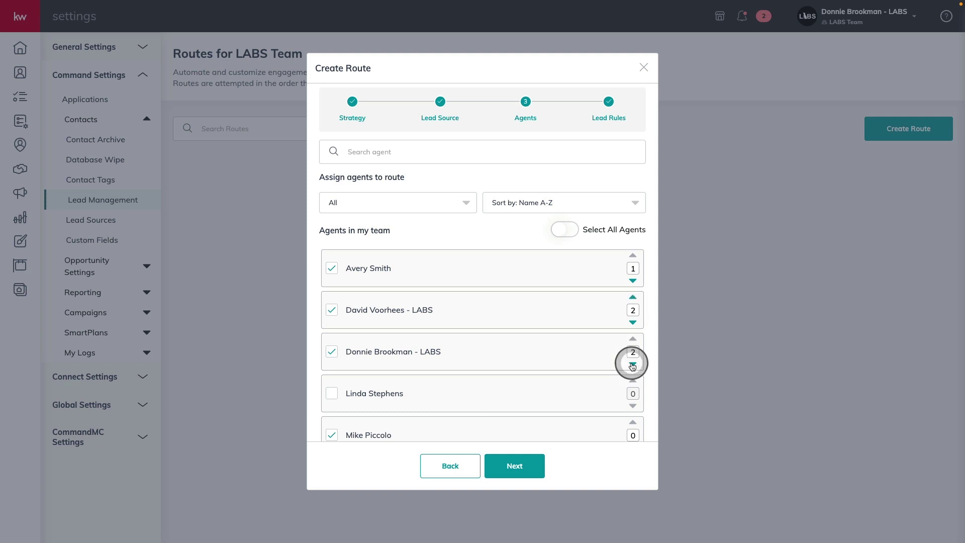
scroll(633, 365, down, 1)
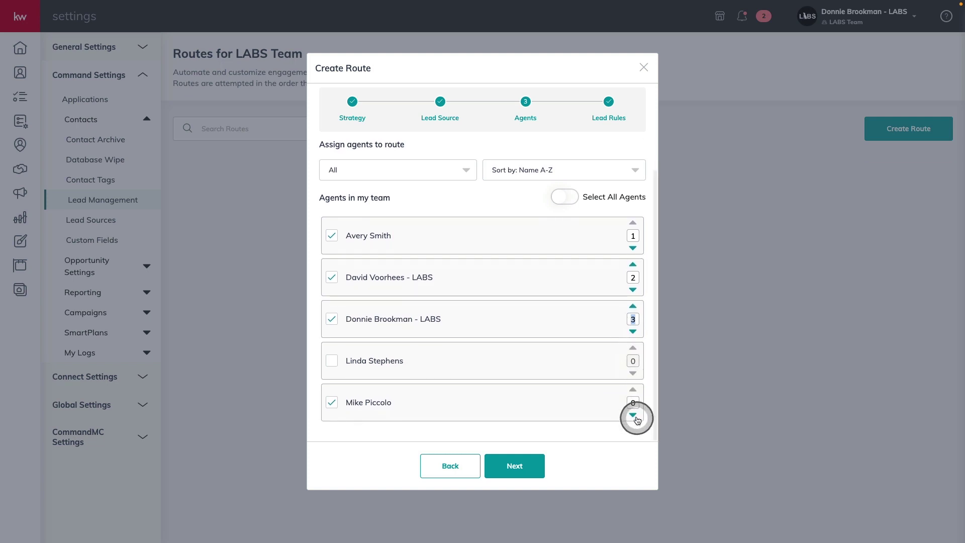
scroll(635, 417, up, 1)
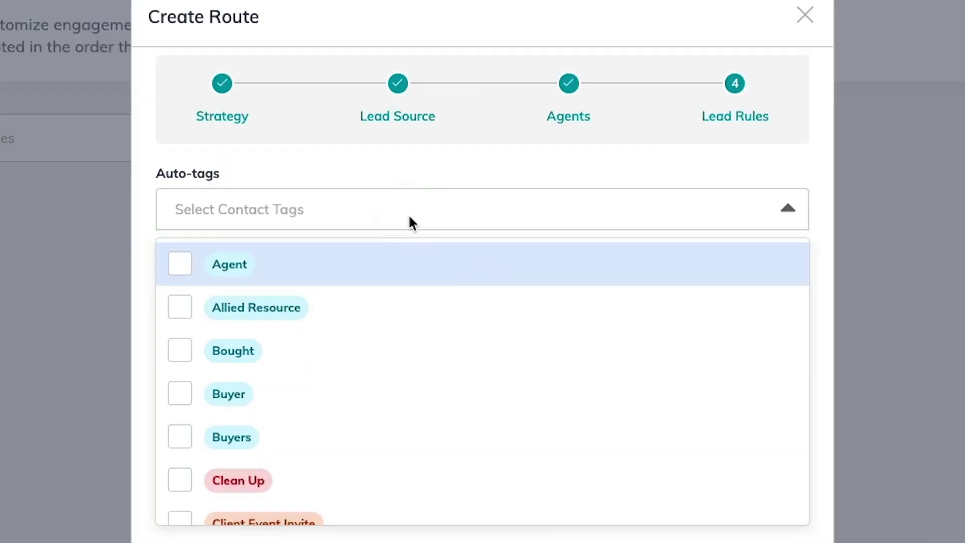
text(Social)
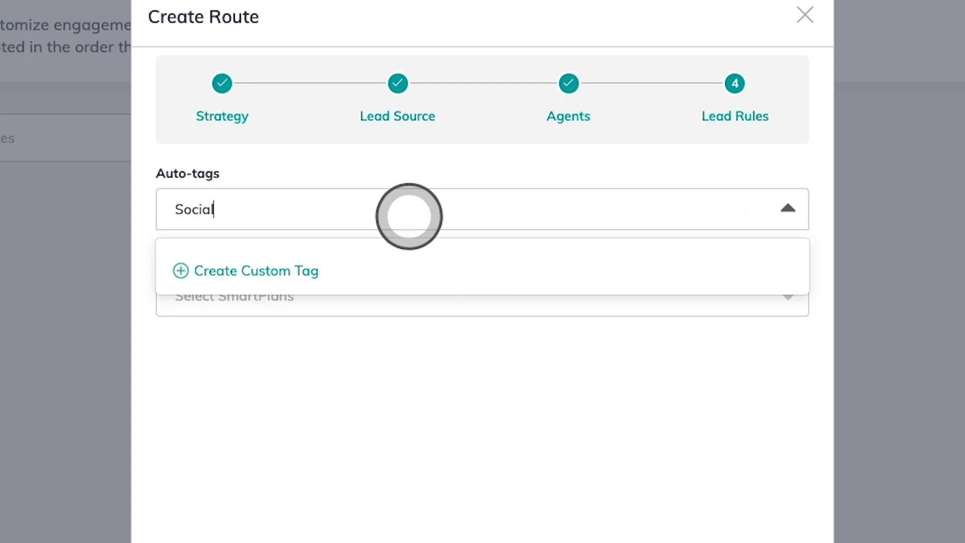
text( Ad)
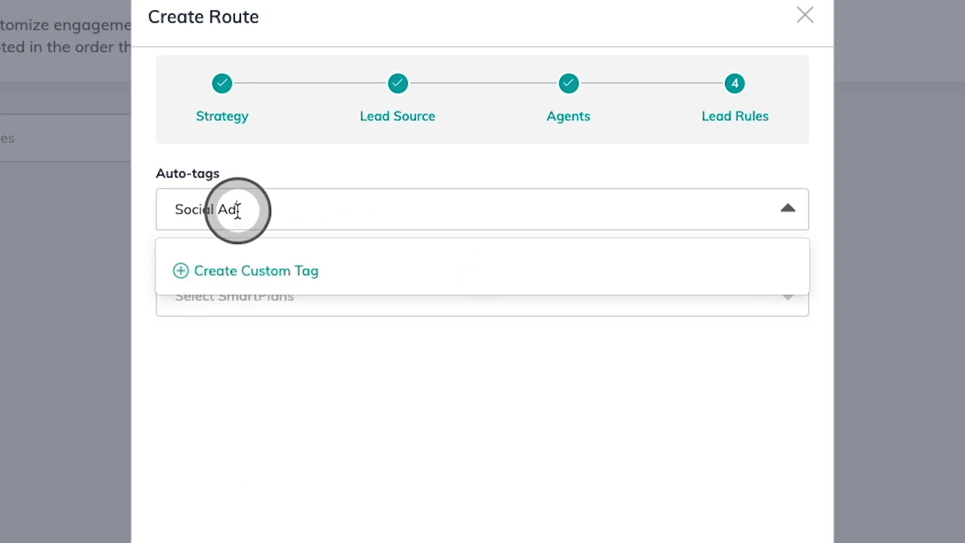
Create a green 'Social Ad' custom tag and add it to the route's auto-tags
click(228, 281)
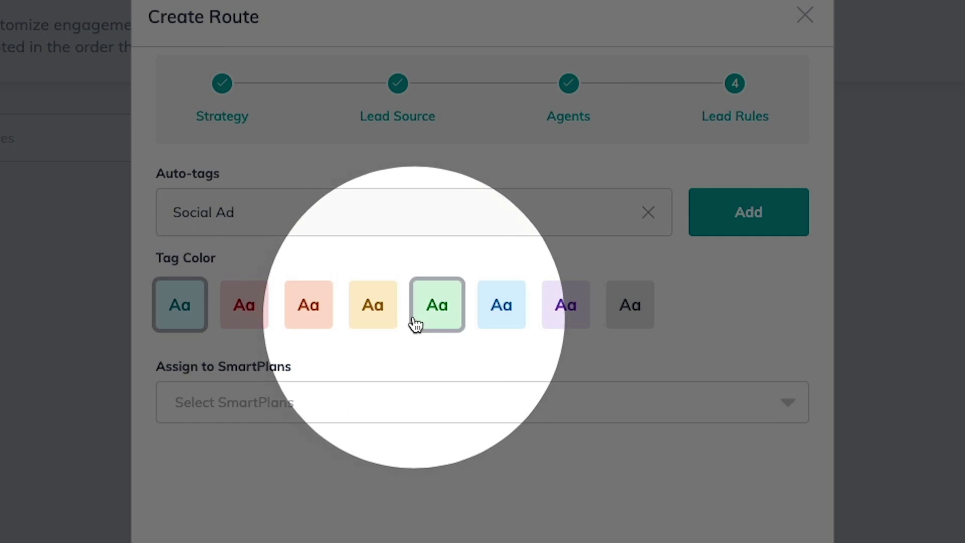
click(437, 305)
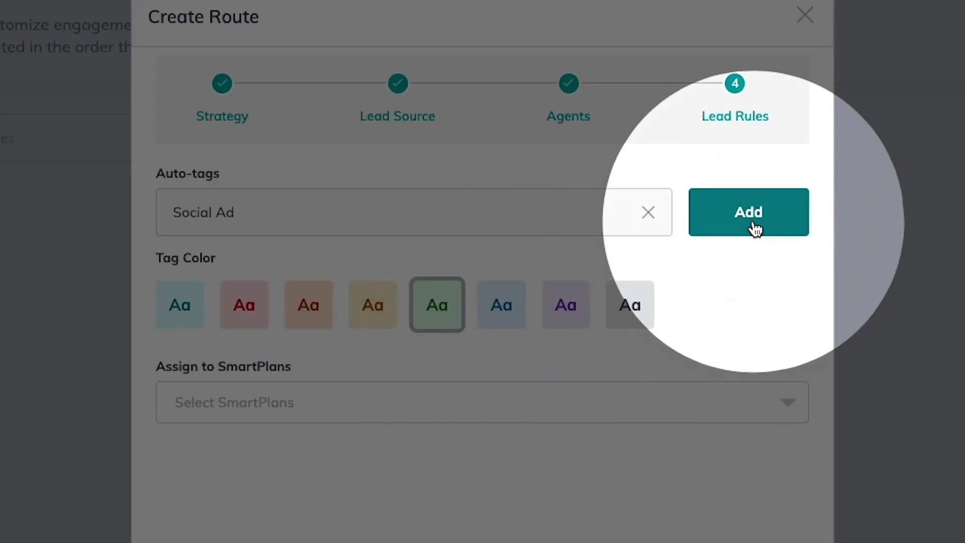
click(749, 219)
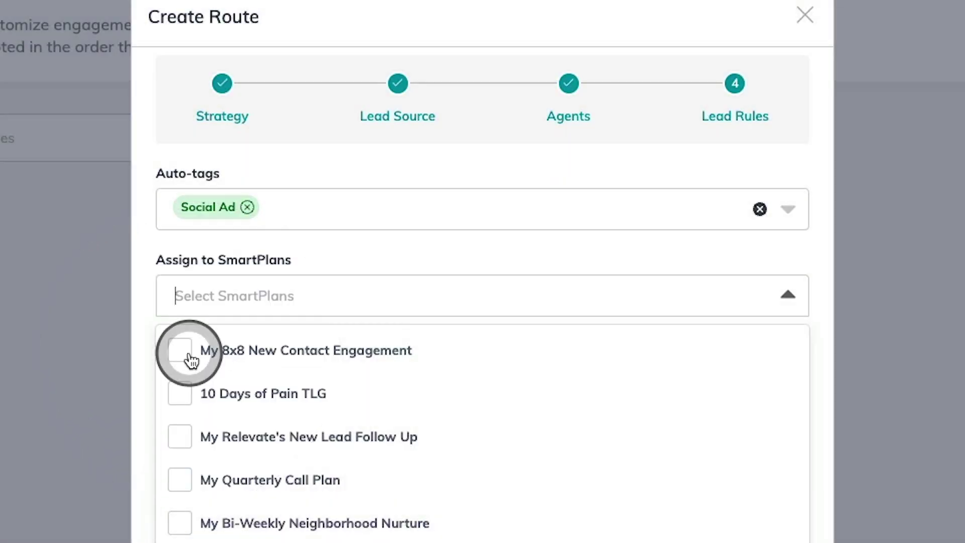
Assign the My 8x8 New Contact Engagement SmartPlan and save the route
click(182, 351)
click(562, 257)
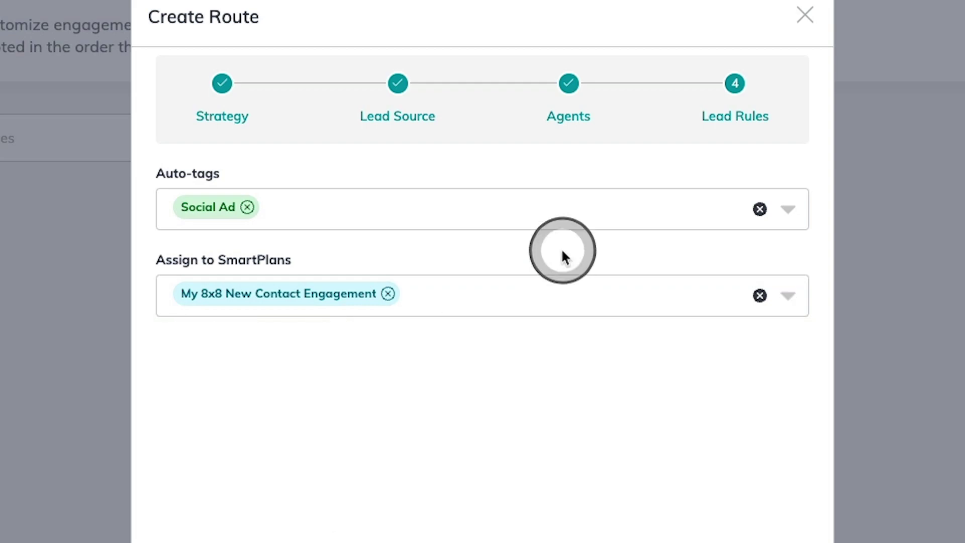
click(516, 465)
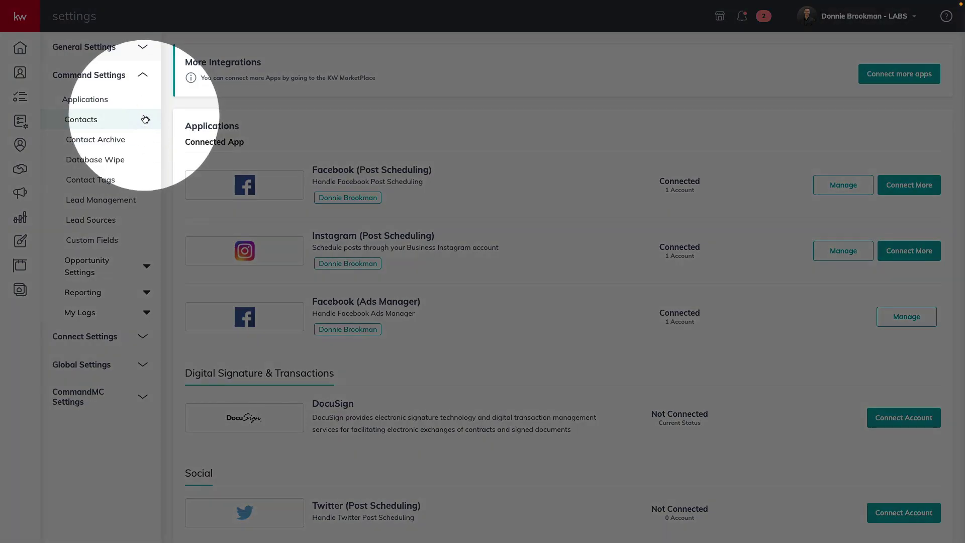
Return to Lead Management and begin the new 'Agent Site Registration' rule
click(136, 201)
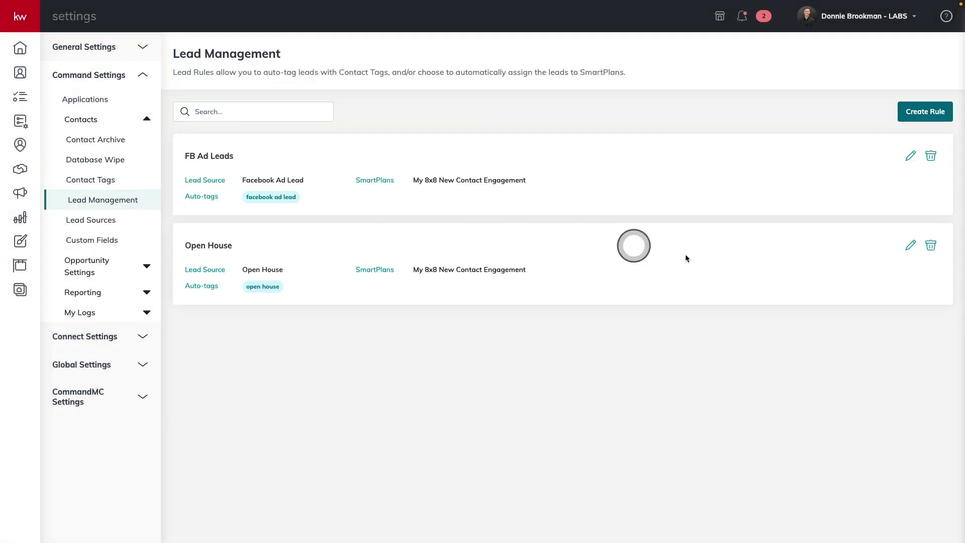
click(926, 111)
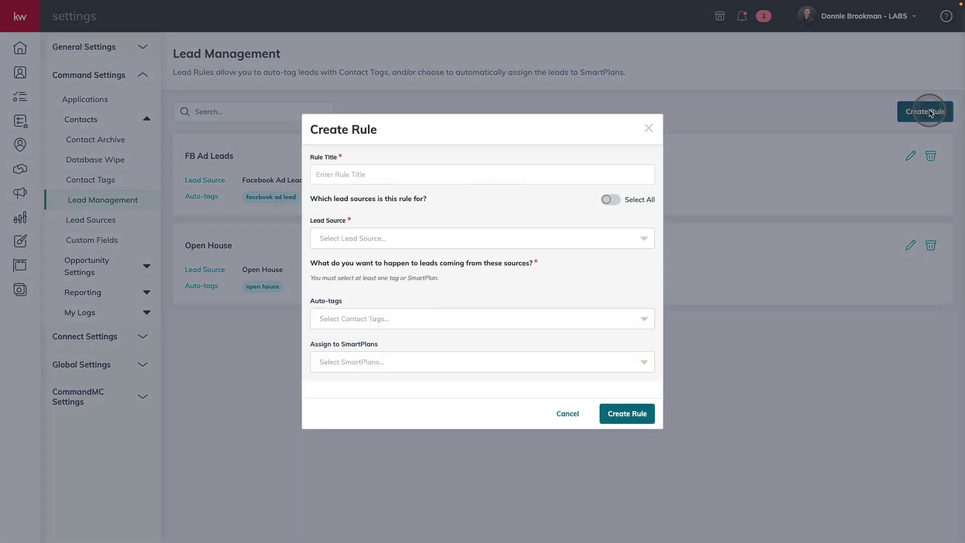
text(Agent Si)
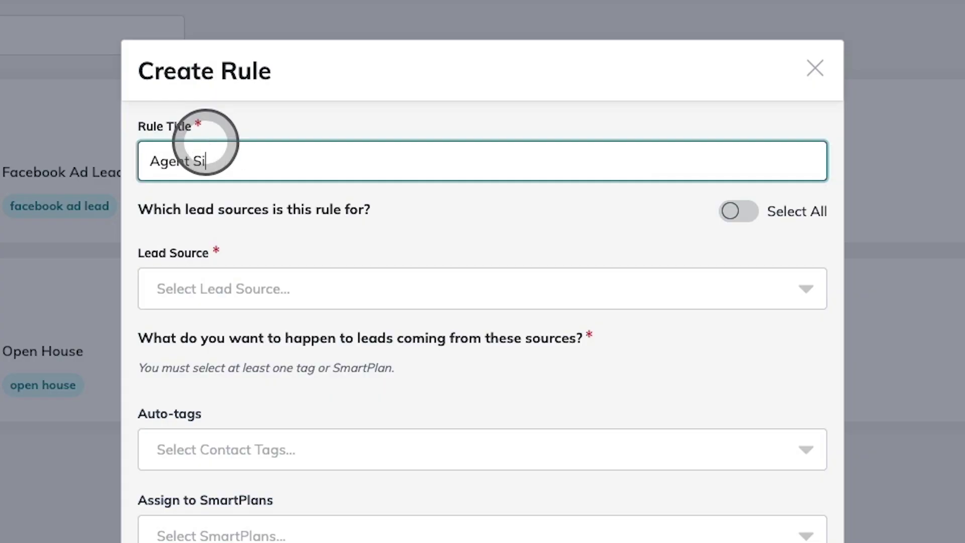
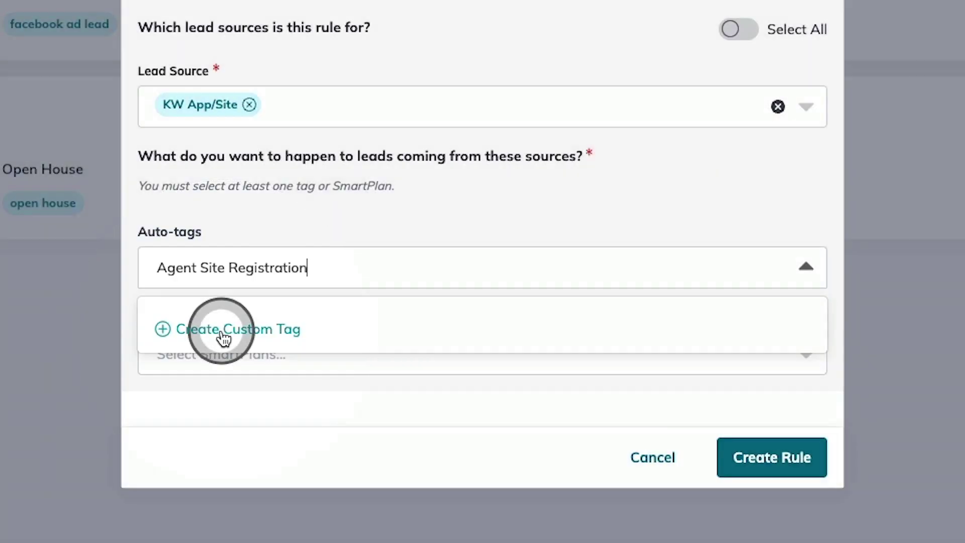
Create a green custom tag 'Agent Site Registration' and add it to the rule
click(223, 332)
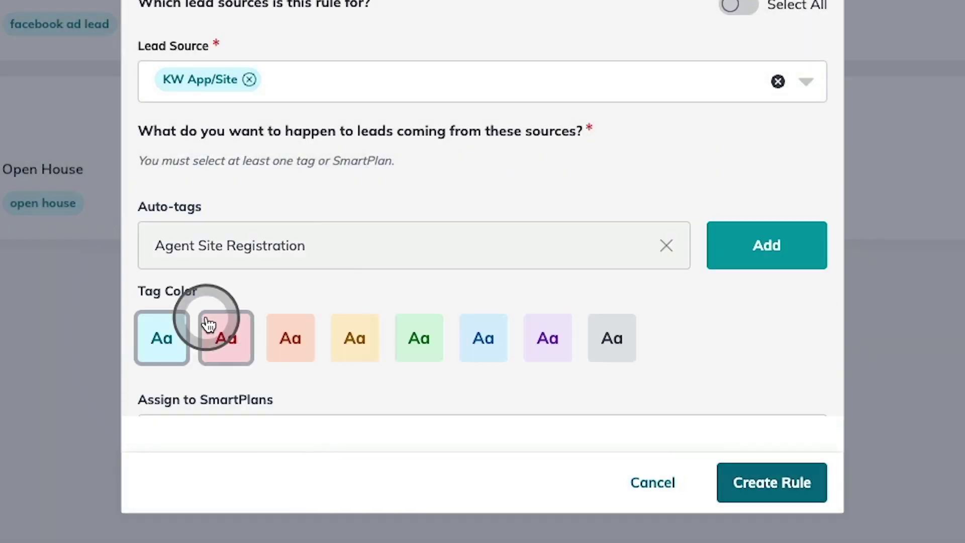
click(419, 337)
click(766, 245)
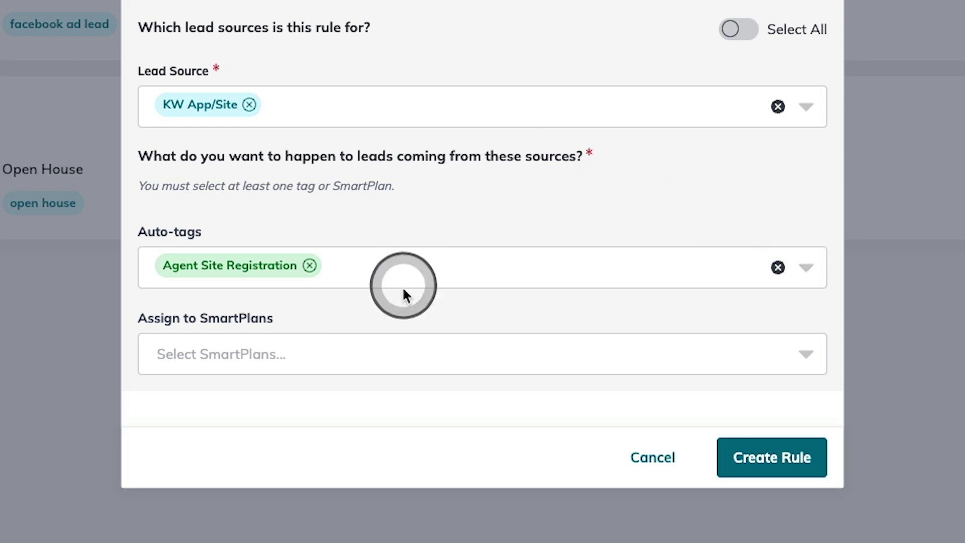
Assign the New Agent Site Registration SmartPlan and save the lead rule
click(401, 355)
scroll(400, 356, down, 2)
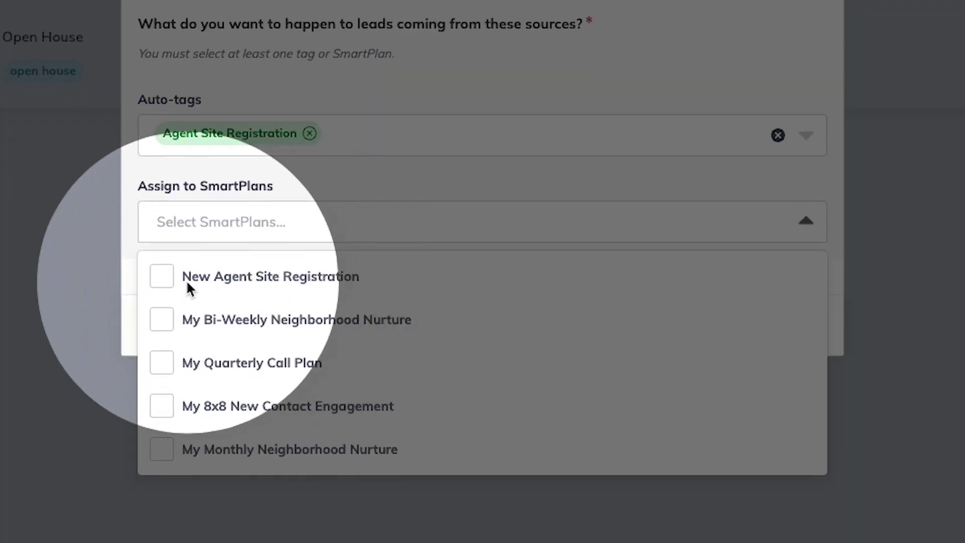
click(161, 278)
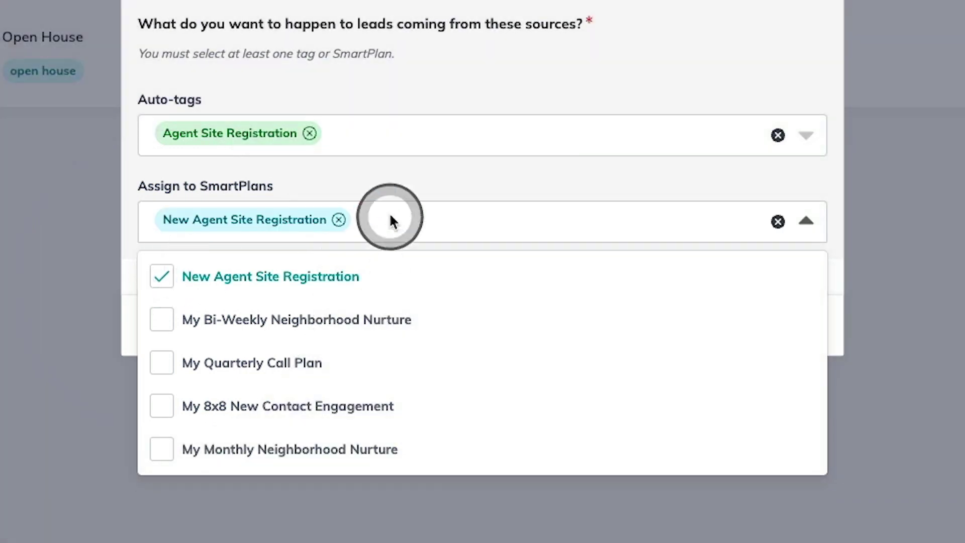
click(400, 184)
click(771, 325)
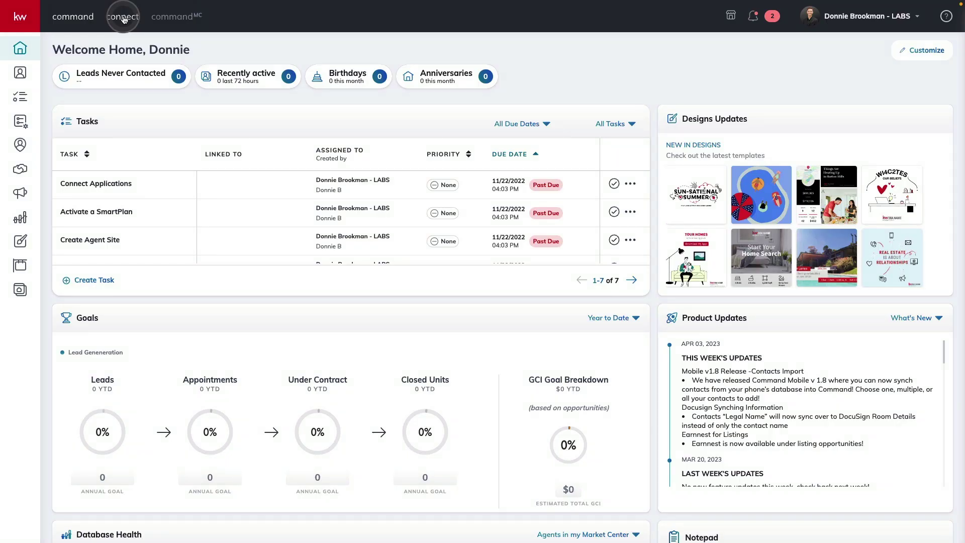
Bookmark the Playbooks topic in Connect and open the Open Houses Playbook
click(244, 30)
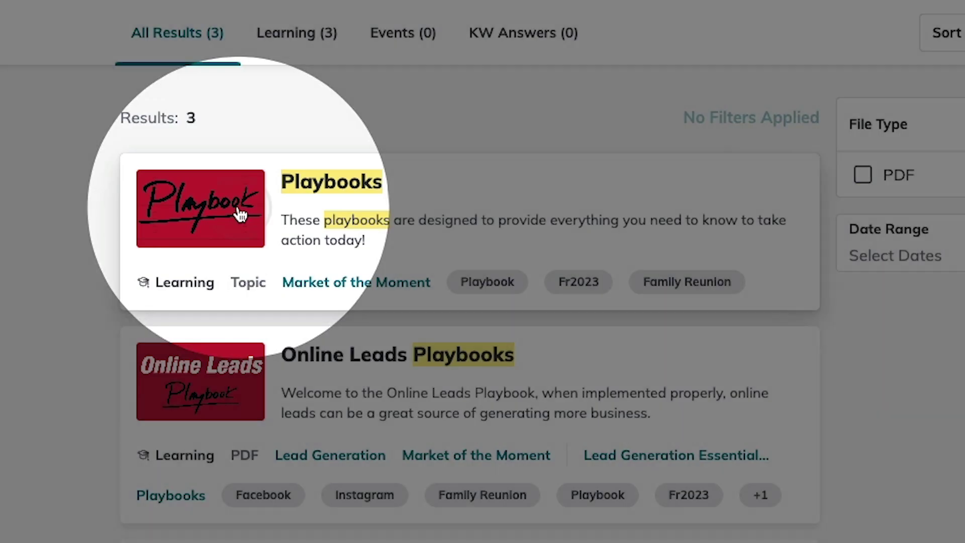
click(239, 213)
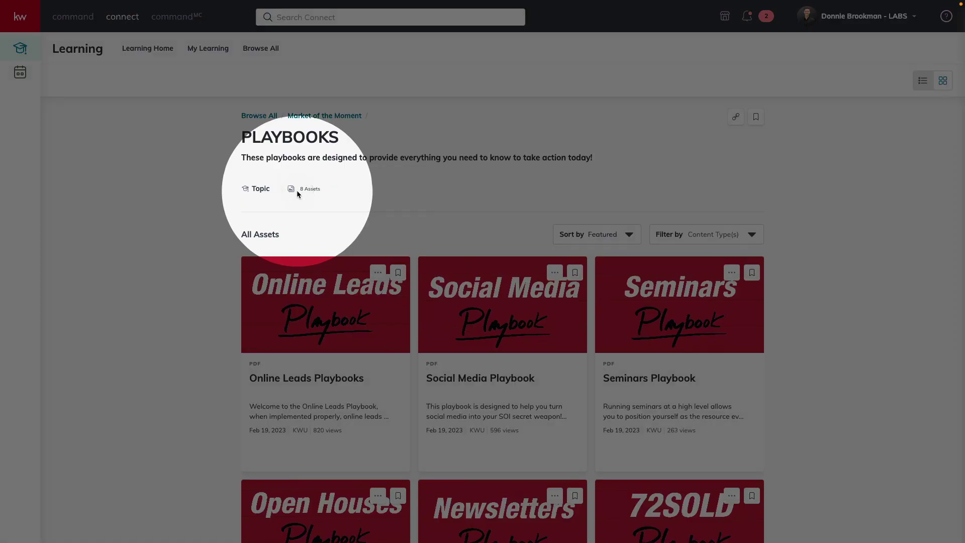
click(756, 117)
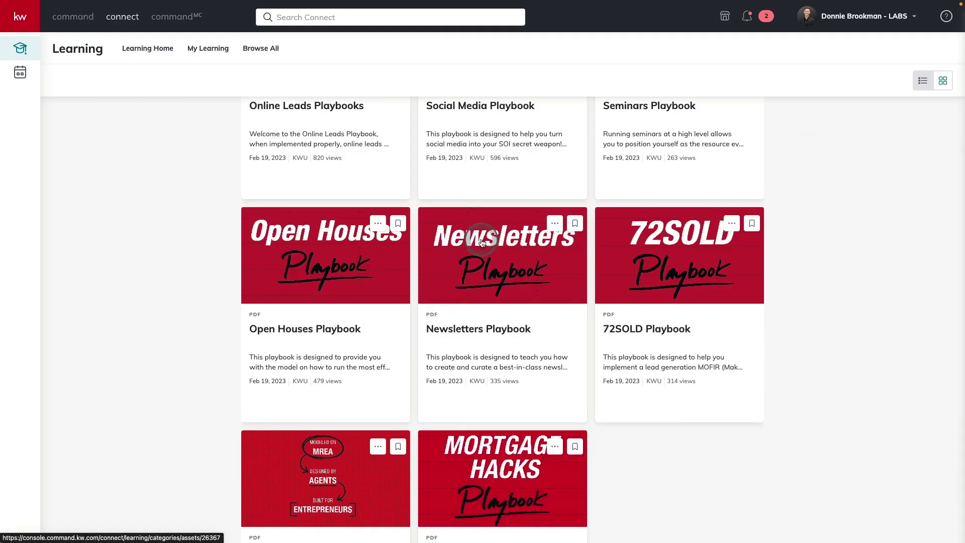
click(345, 293)
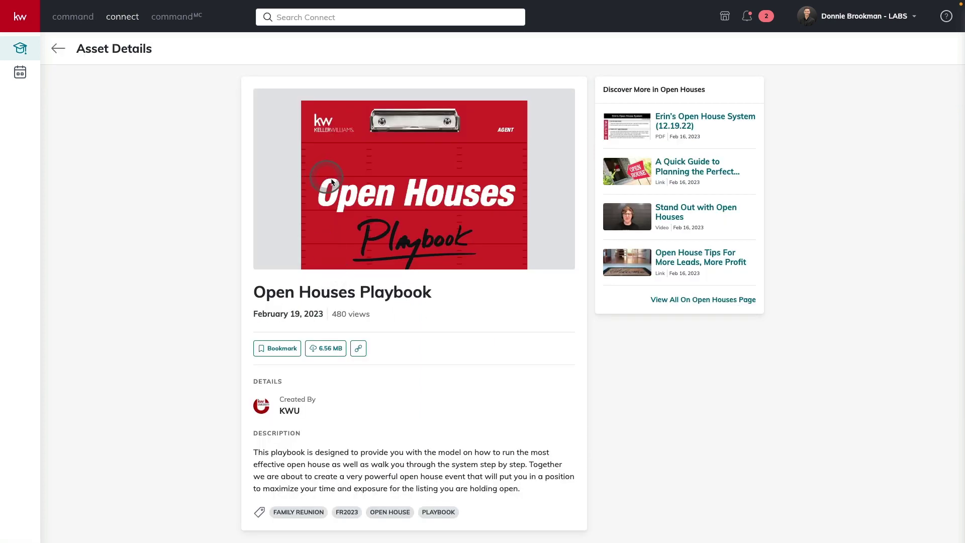
scroll(344, 188, down, 3)
scroll(477, 154, down, 5)
scroll(478, 153, down, 5)
scroll(478, 153, down, 5)
scroll(478, 153, down, 5)
scroll(477, 153, down, 5)
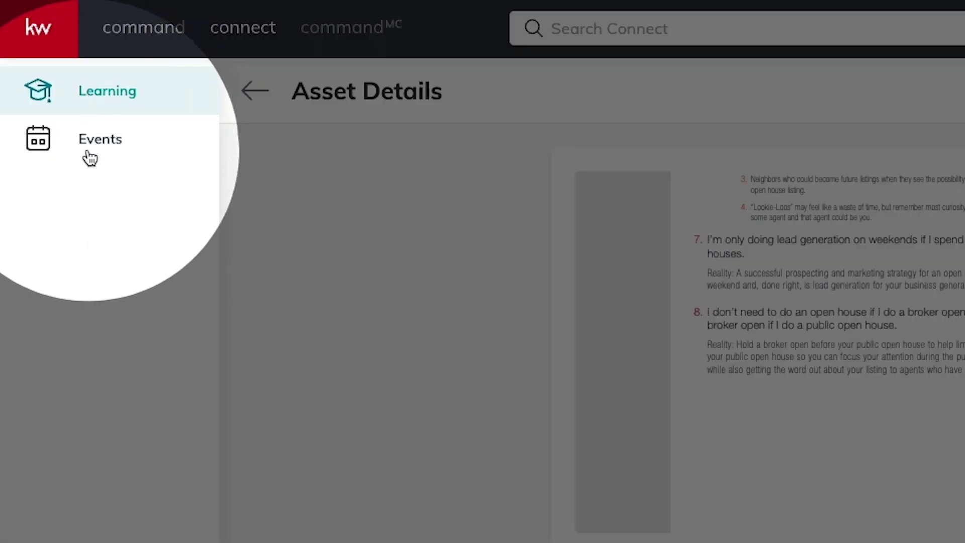
Choose Events in the Connect sidebar to list upcoming training sessions
click(90, 157)
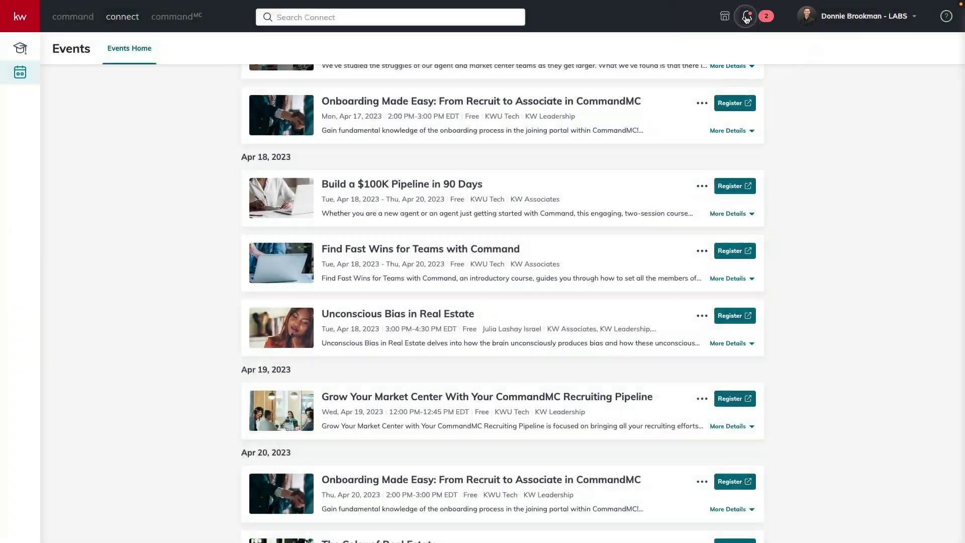
Open the bell notifications panel on the way to Notification Preferences
click(746, 17)
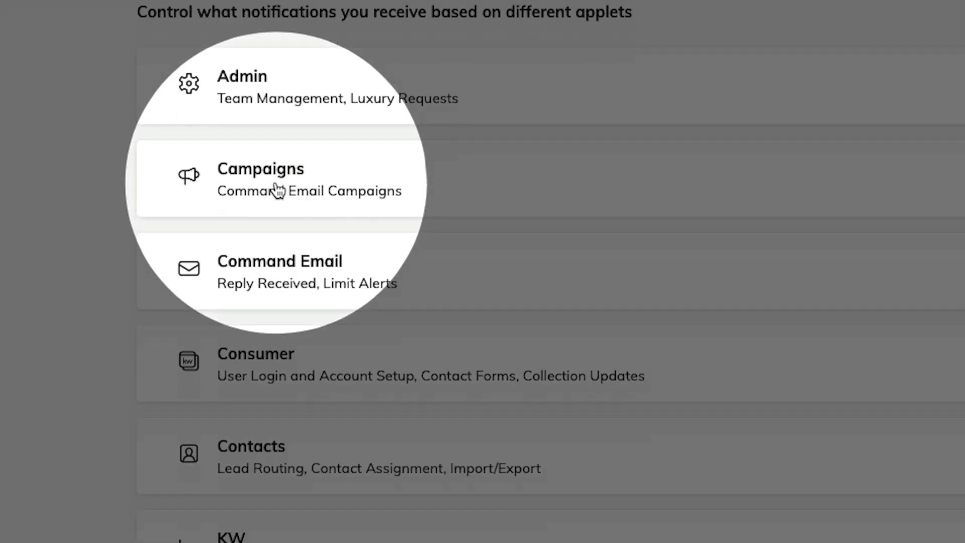
scroll(279, 191, down, 1)
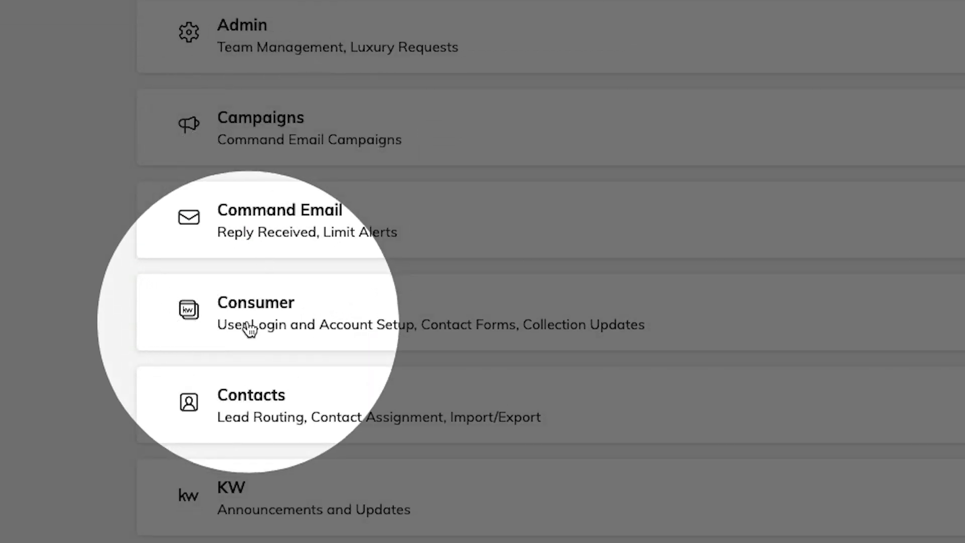
scroll(249, 399, down, 3)
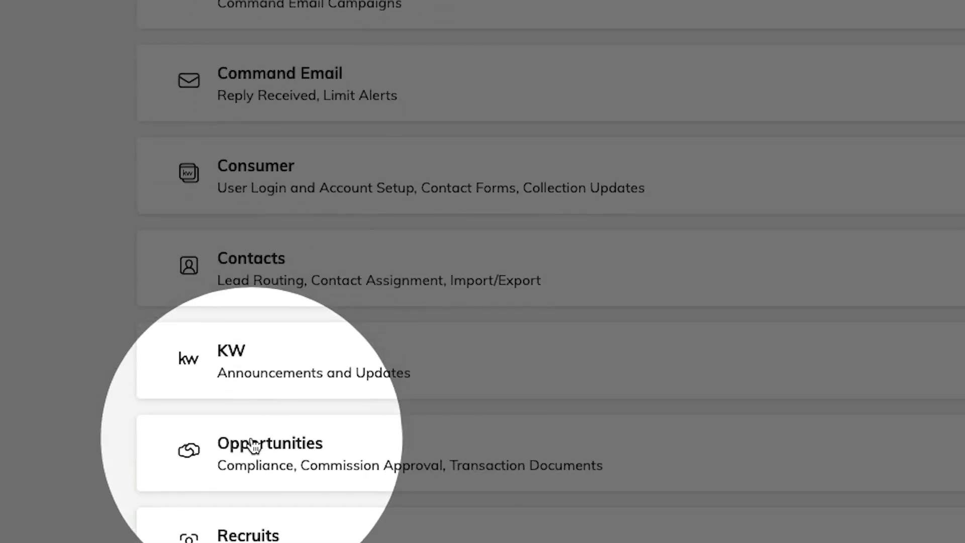
scroll(252, 440, down, 2)
scroll(252, 354, down, 2)
scroll(253, 354, down, 2)
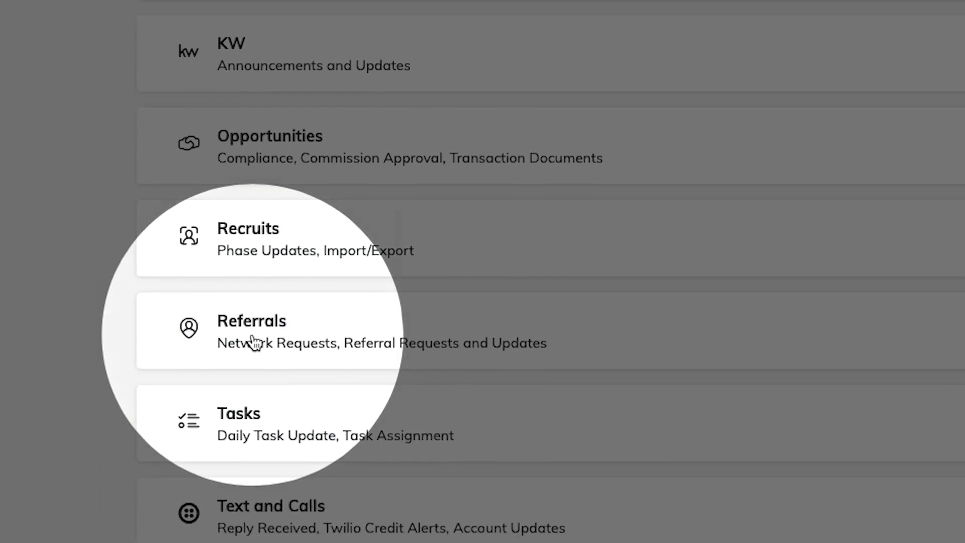
Turn on Mobile In-App for network requests, accepted requests, referral requests, accepted referrals, and phase changes
click(253, 339)
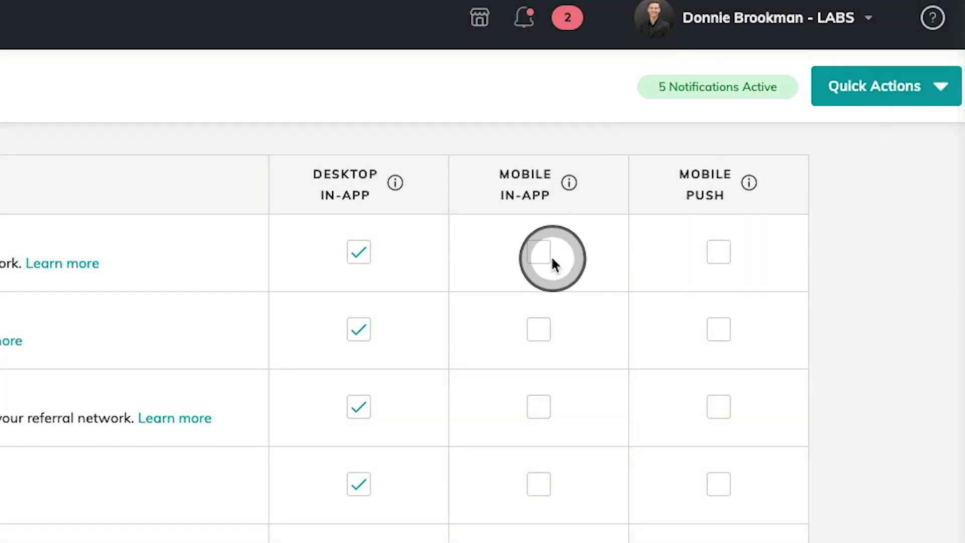
click(539, 253)
click(538, 329)
click(748, 210)
click(748, 249)
click(748, 288)
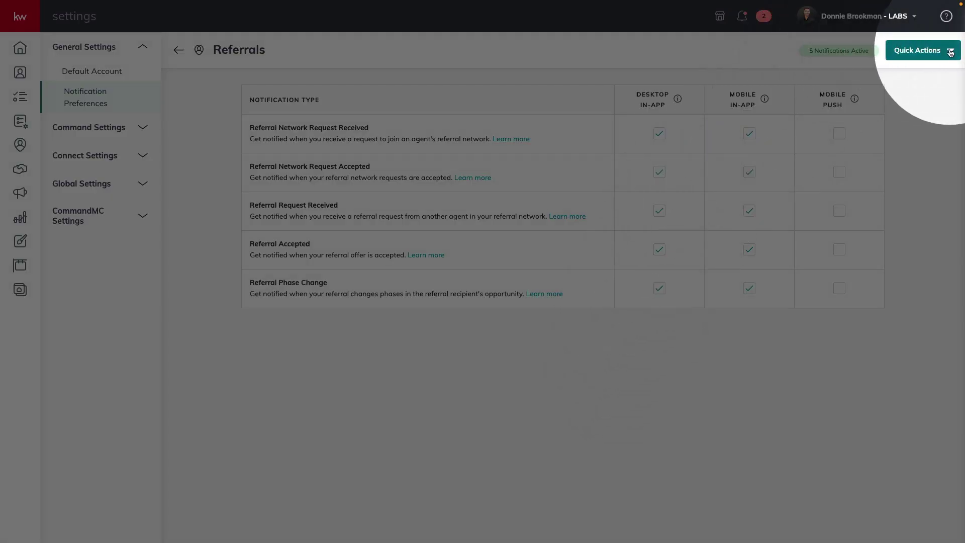
Apply Reset to Default to the Referrals notifications from Quick Actions and confirm
click(951, 52)
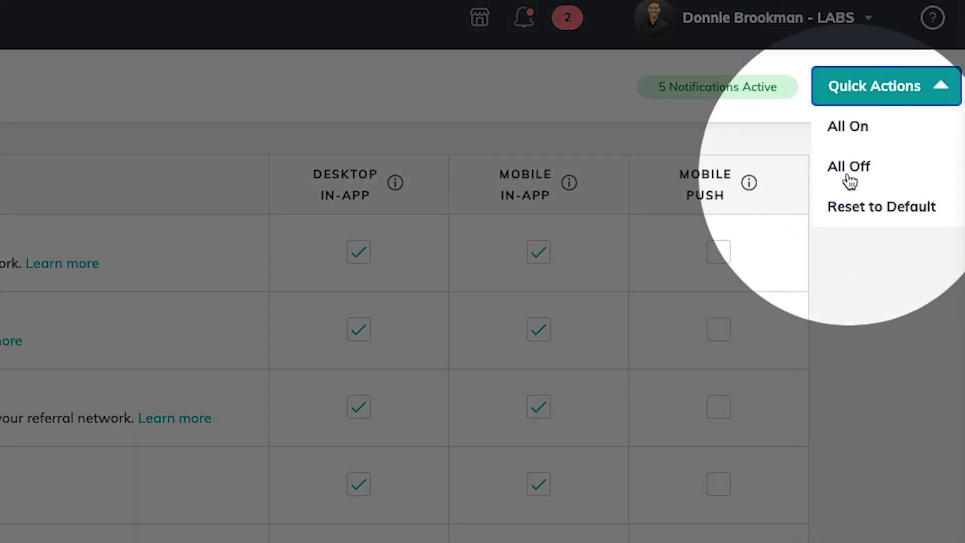
click(869, 220)
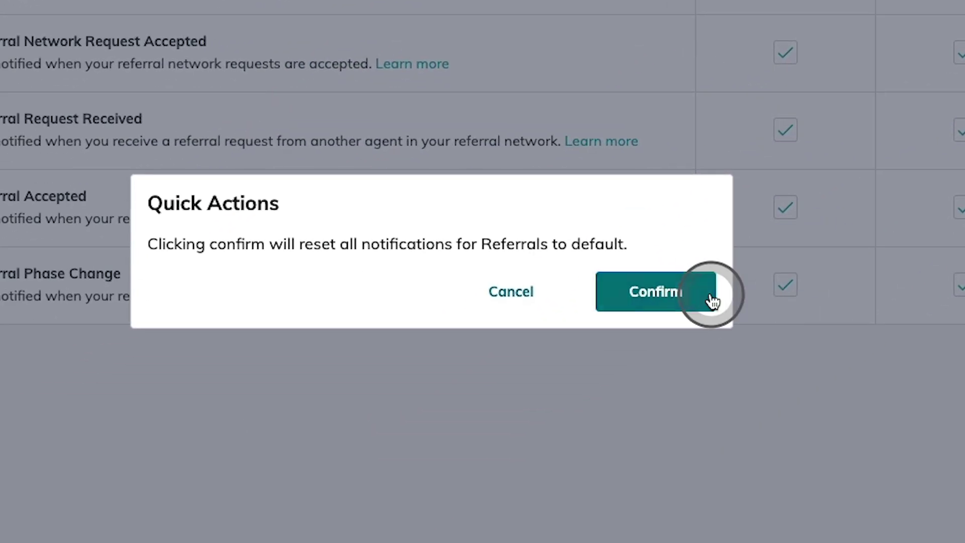
click(713, 300)
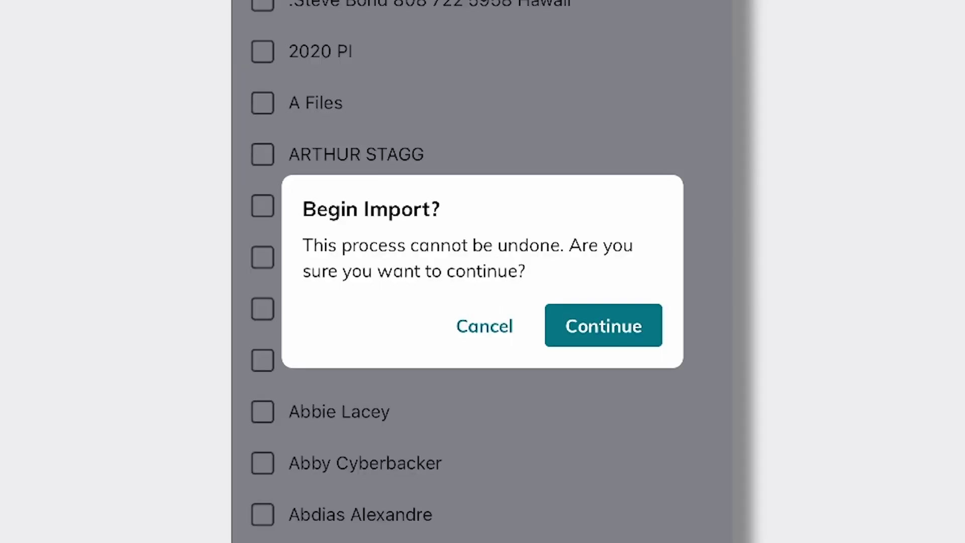
Confirm Begin Import to bring in the four selected phone contacts
click(604, 325)
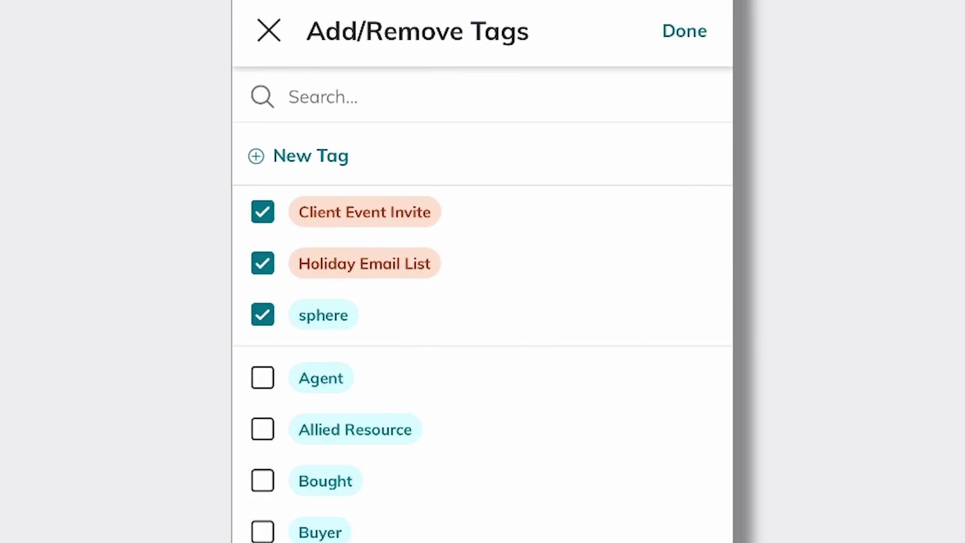
click(263, 314)
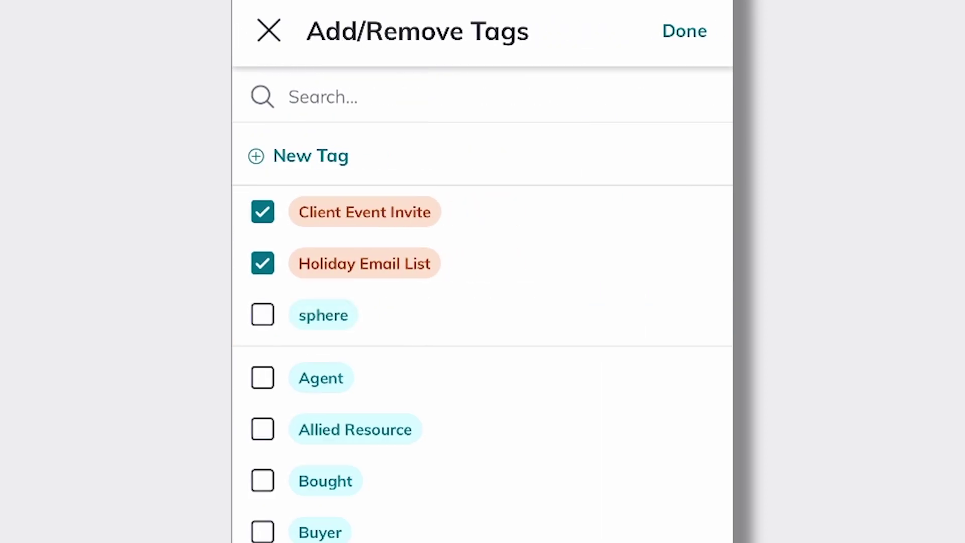
click(302, 155)
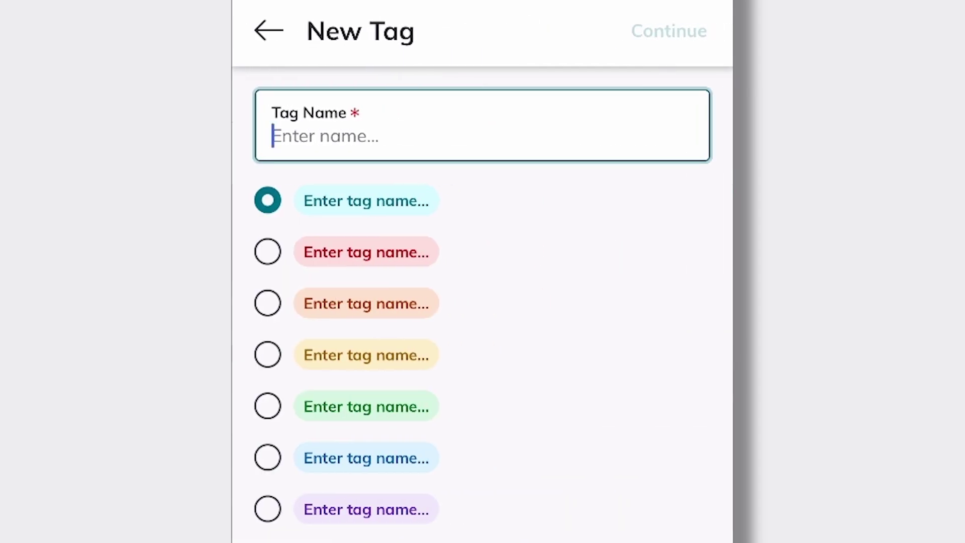
text(New tag)
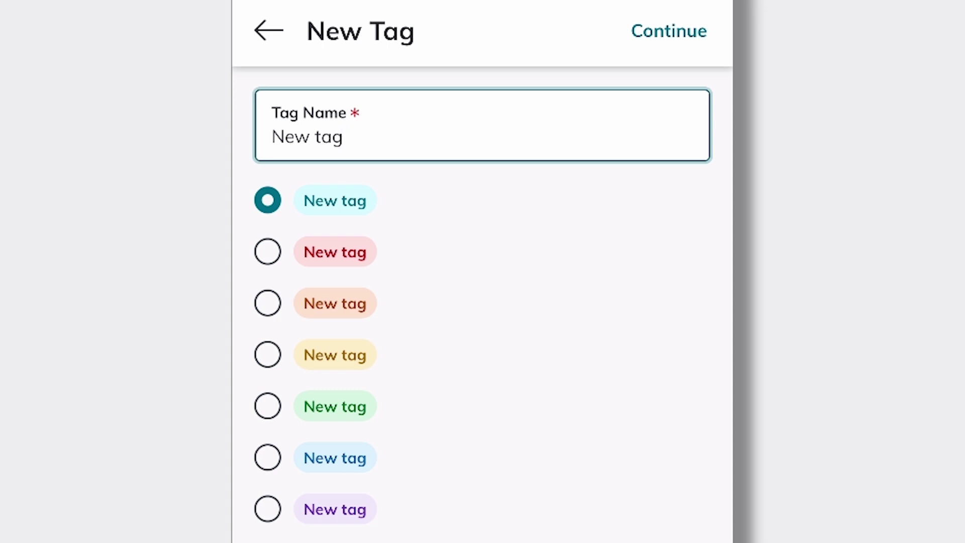
click(268, 355)
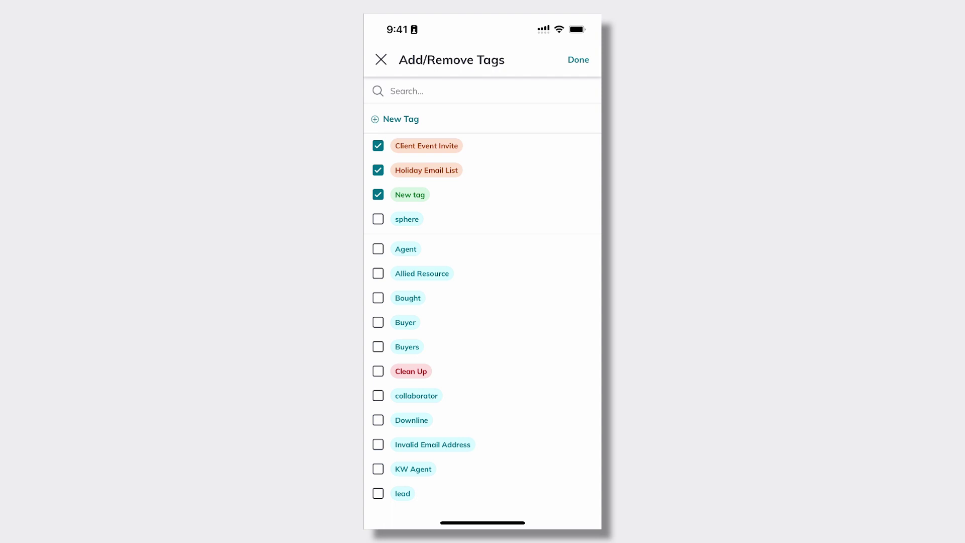
click(578, 60)
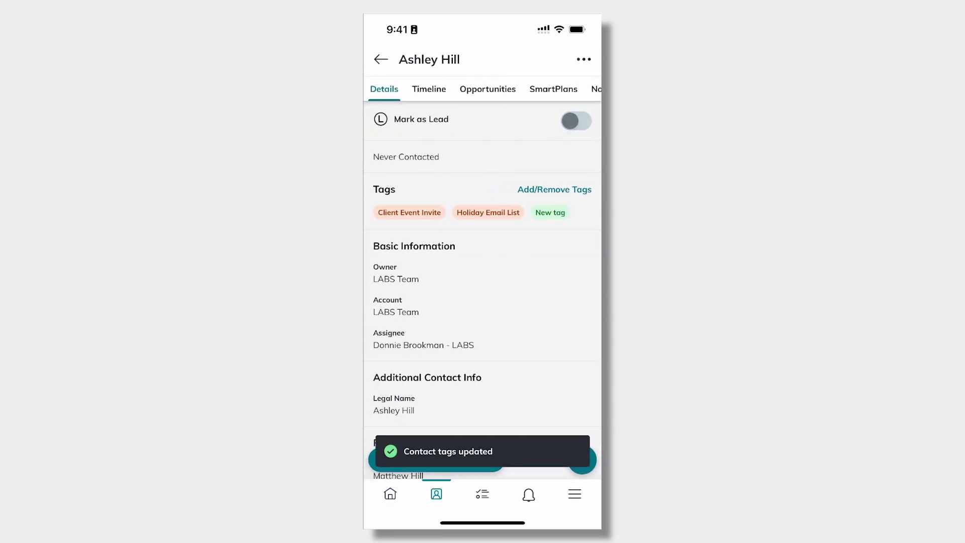